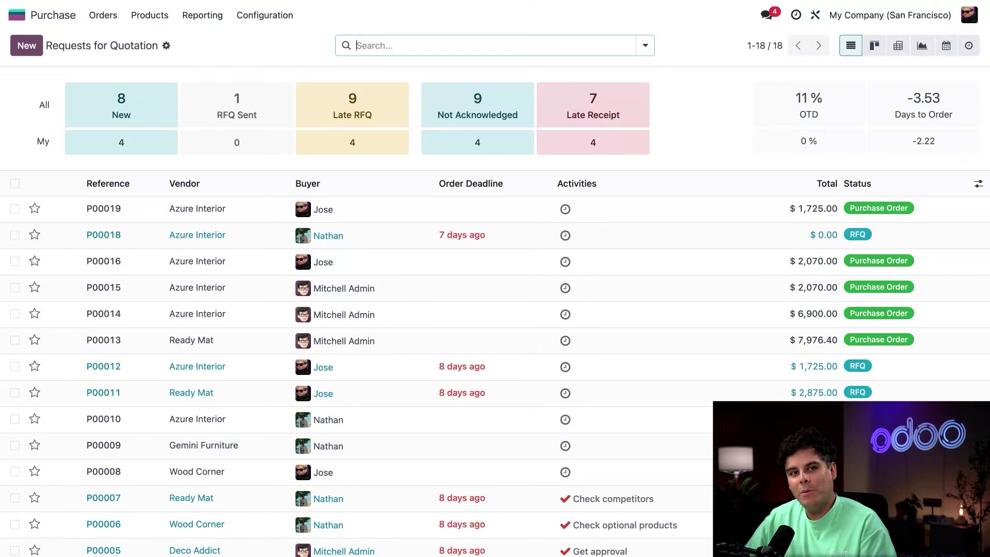
Create a blank RFQ and set its vendor to Azure Interior by searching 'azure'
click(198, 76)
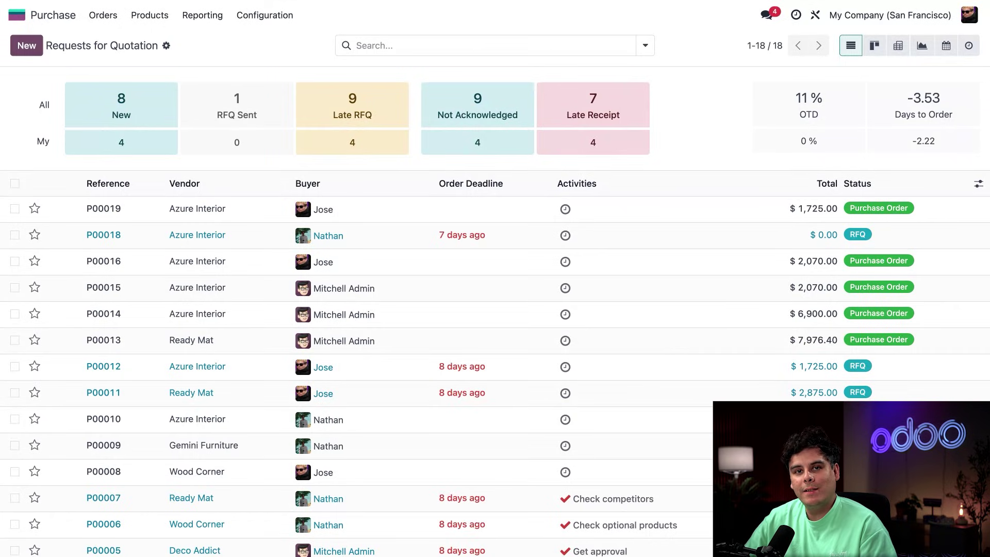
click(26, 45)
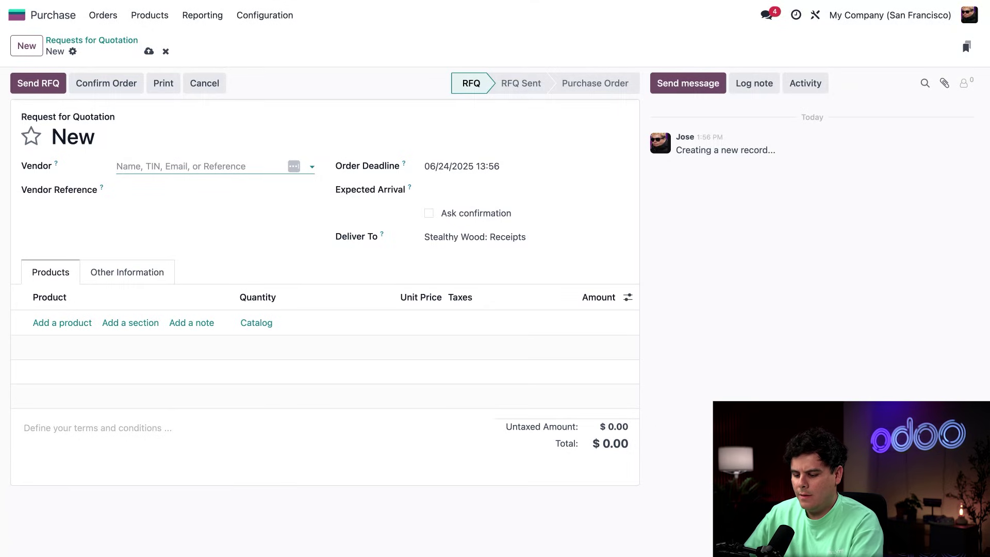
text(azure)
key(Return)
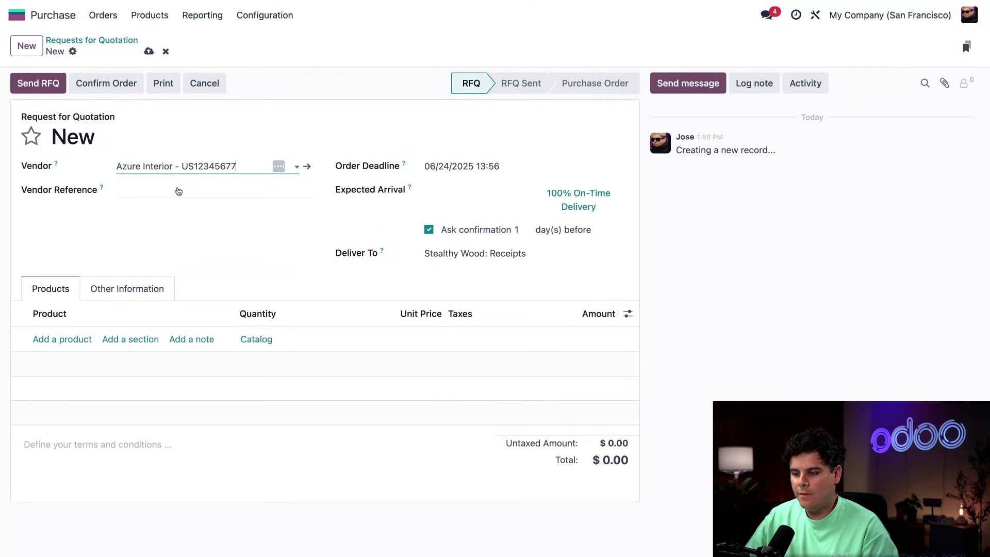
click(66, 232)
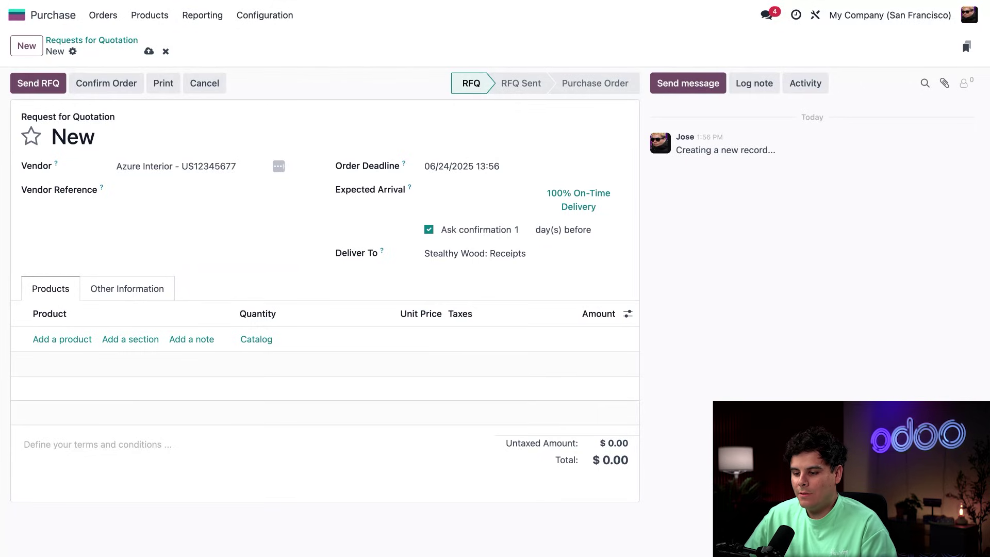
Change the order deadline from 06/24/2025 to 07/01/2025, keeping the 13:56 time
click(450, 169)
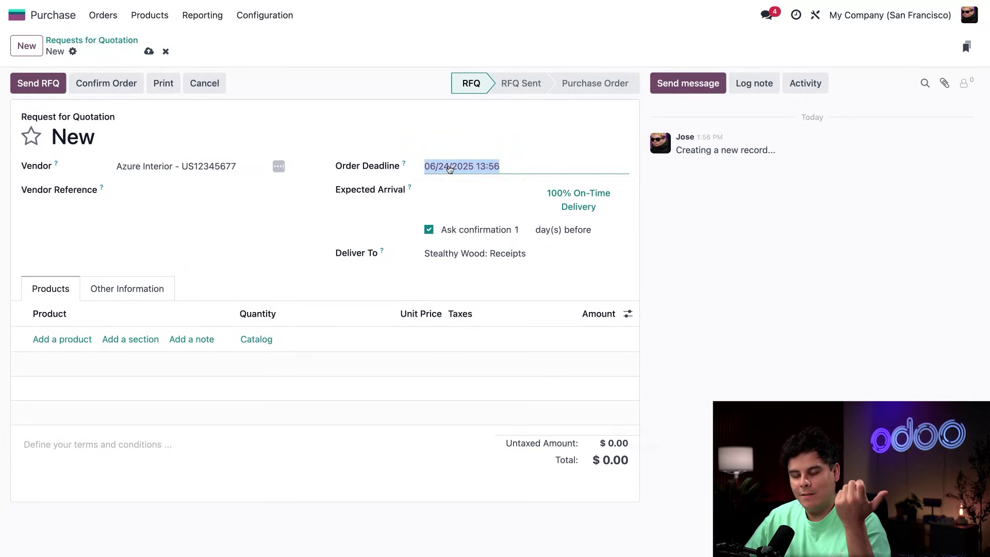
click(637, 202)
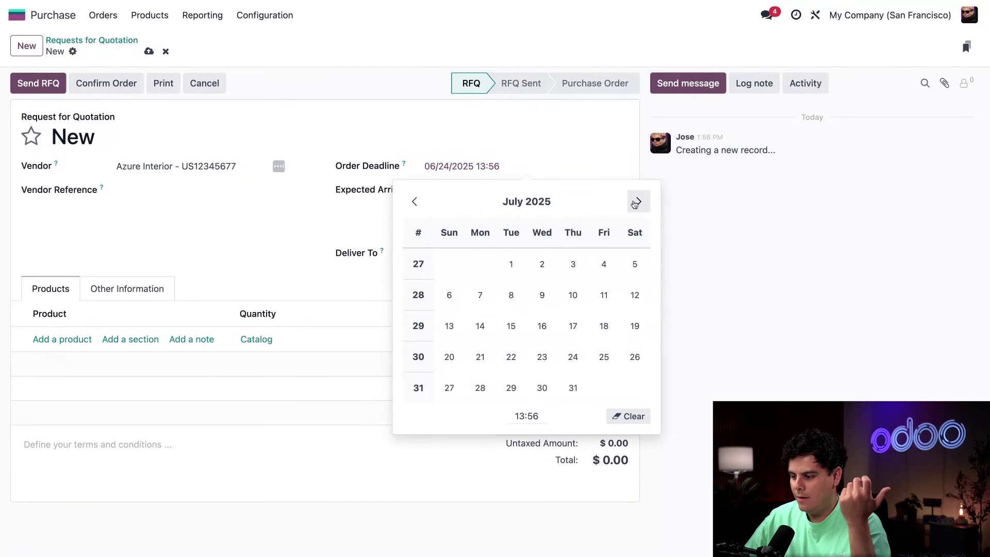
click(510, 263)
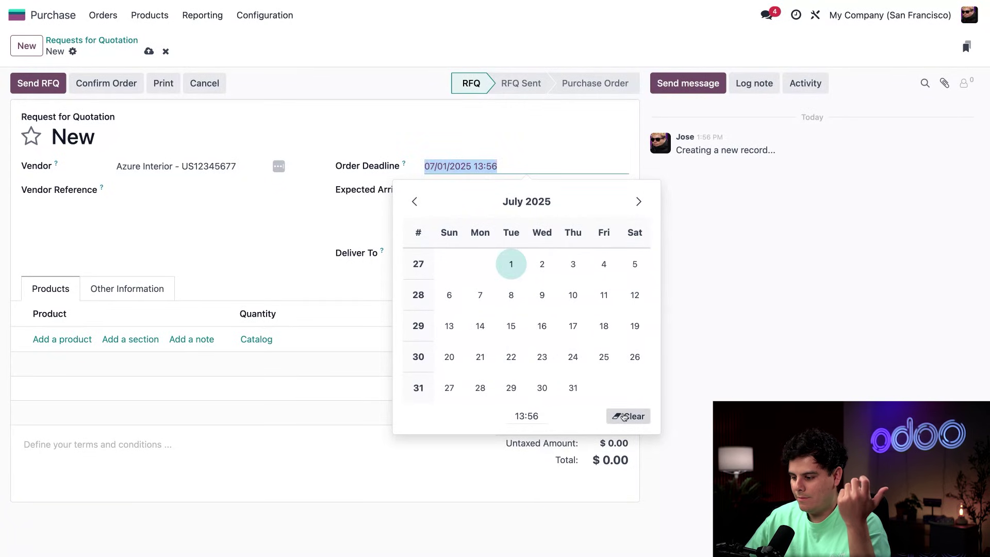
click(543, 139)
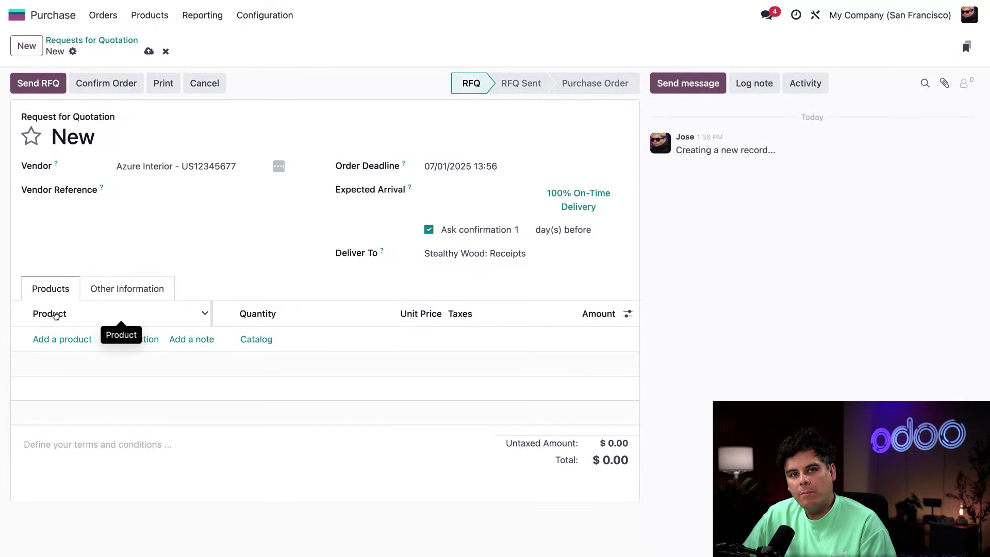
Add a [FURN_568] Teakwood Table line with quantity 15 at 100.00, bringing the total to $1,725.00
click(46, 340)
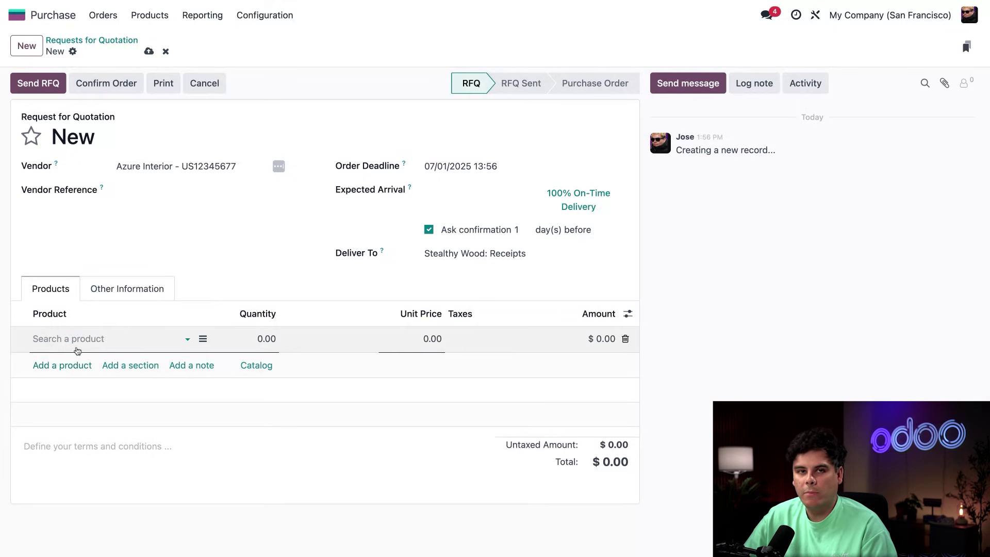
text(teak)
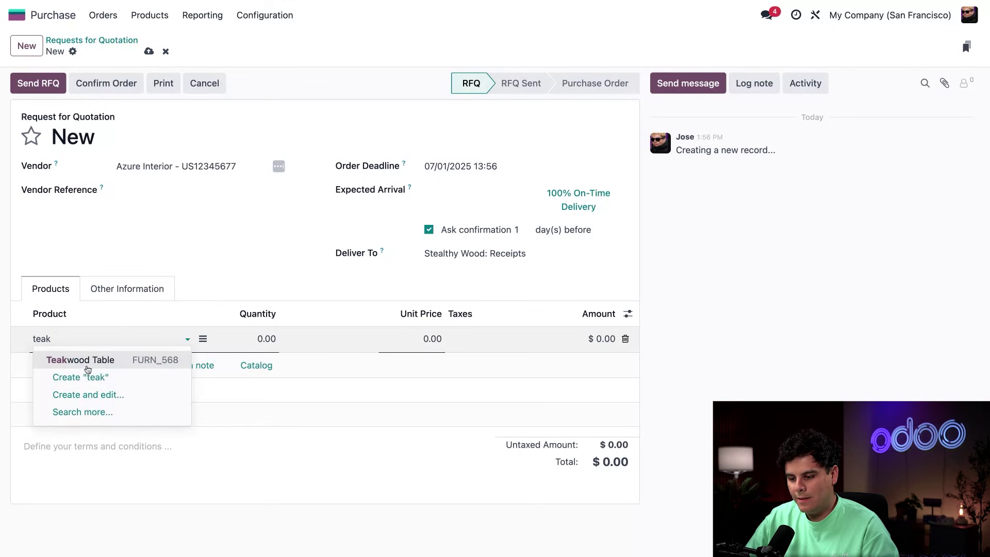
click(87, 362)
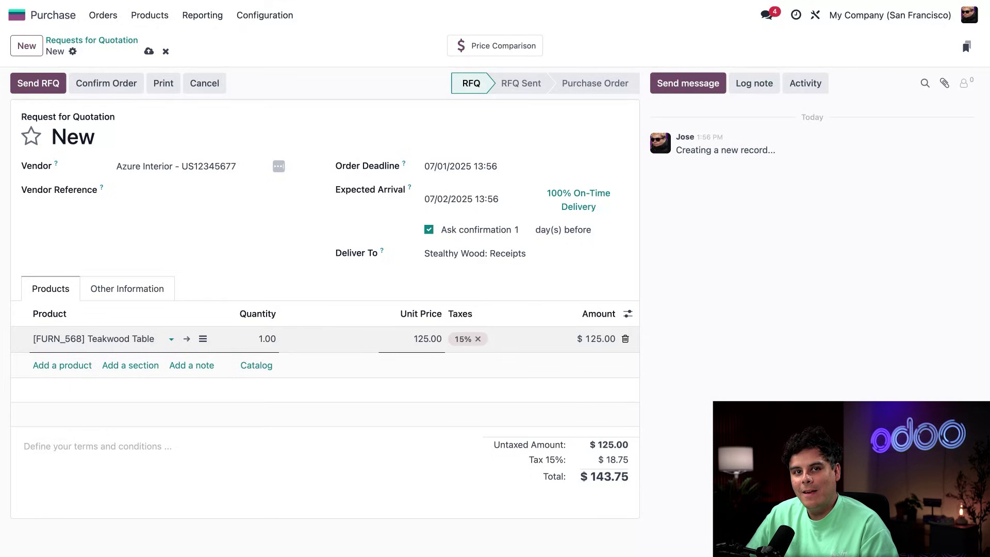
click(267, 339)
text(15)
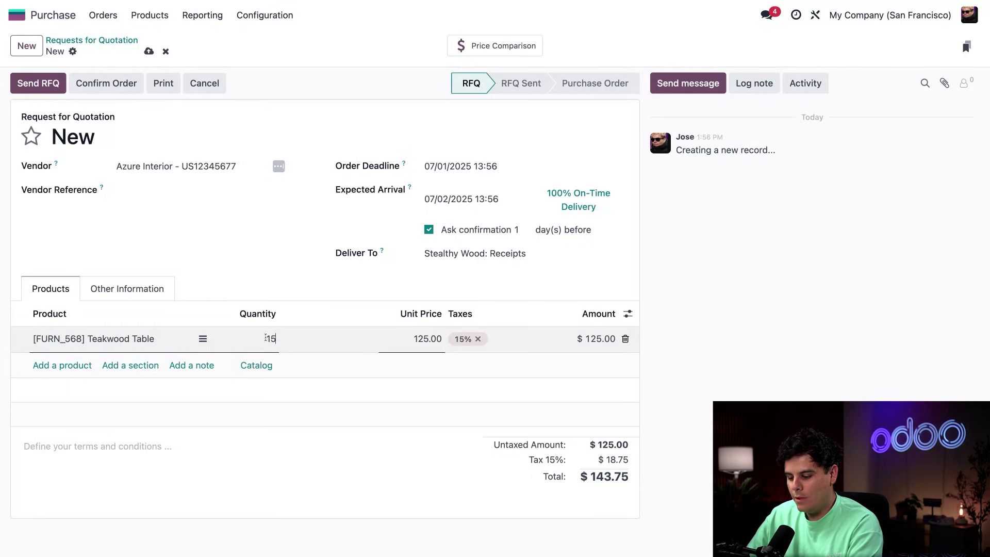
click(345, 300)
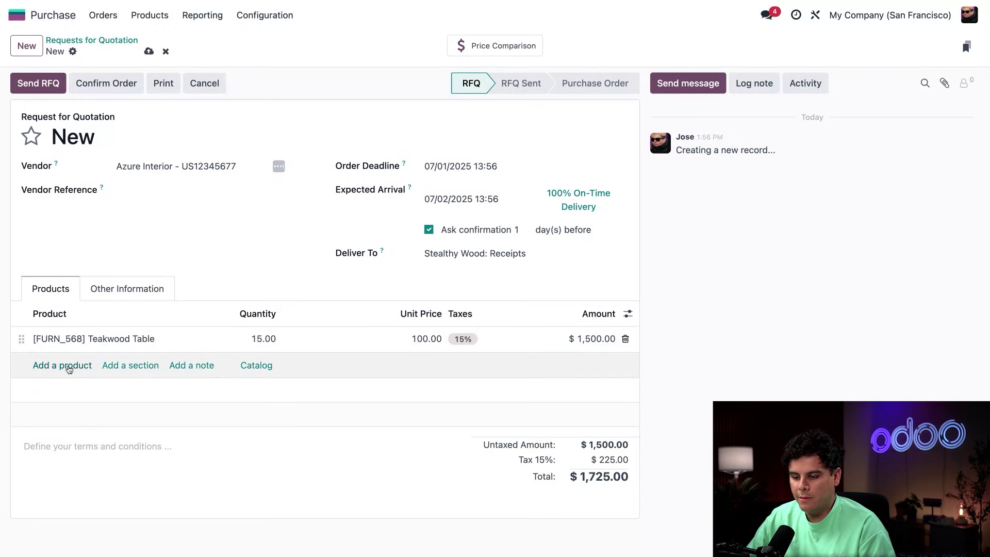
click(72, 366)
Create a new product 'Teakwood Lamp' with a cost of 30 from the order line
text(TeakW)
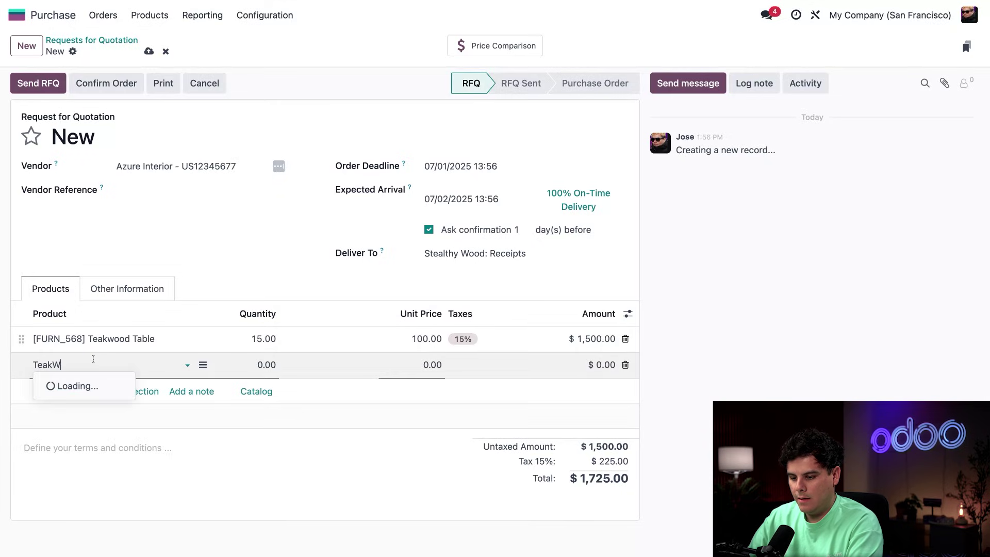
key(BackSpace)
text(wood Lamp)
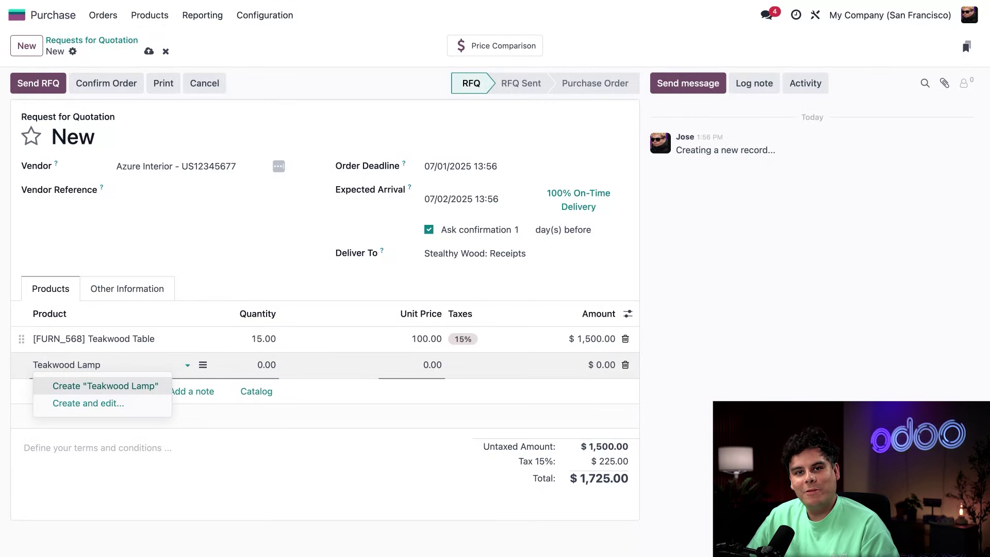
click(95, 404)
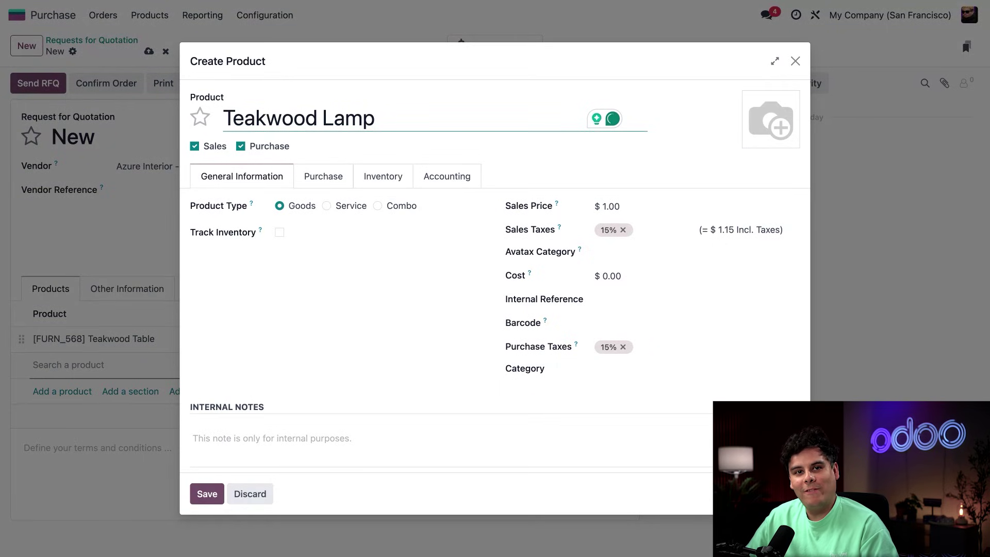
click(614, 275)
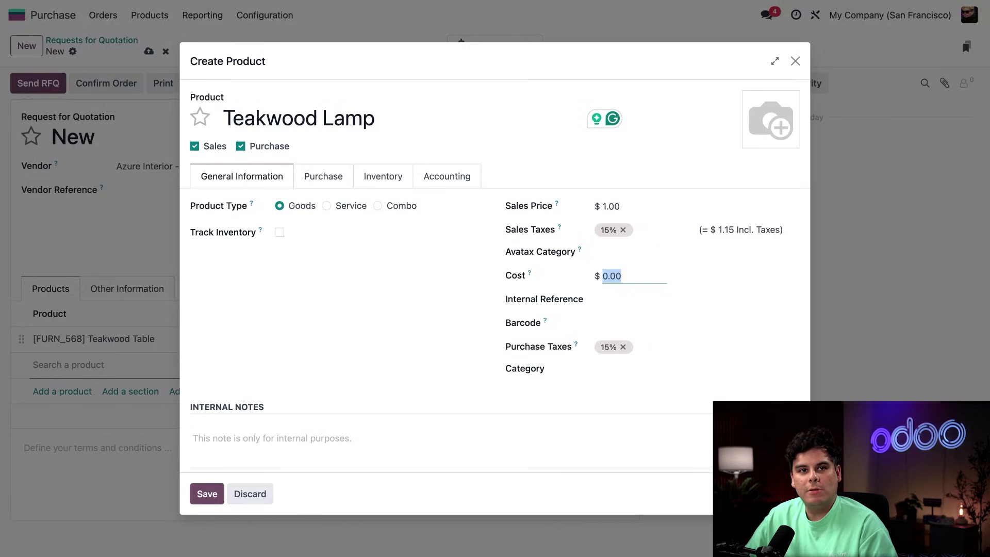
text(30)
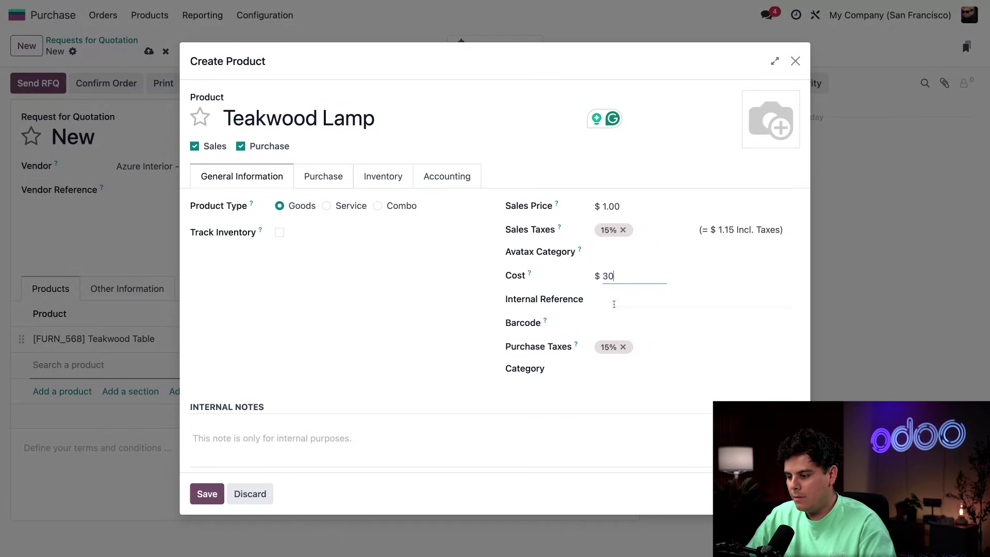
click(461, 360)
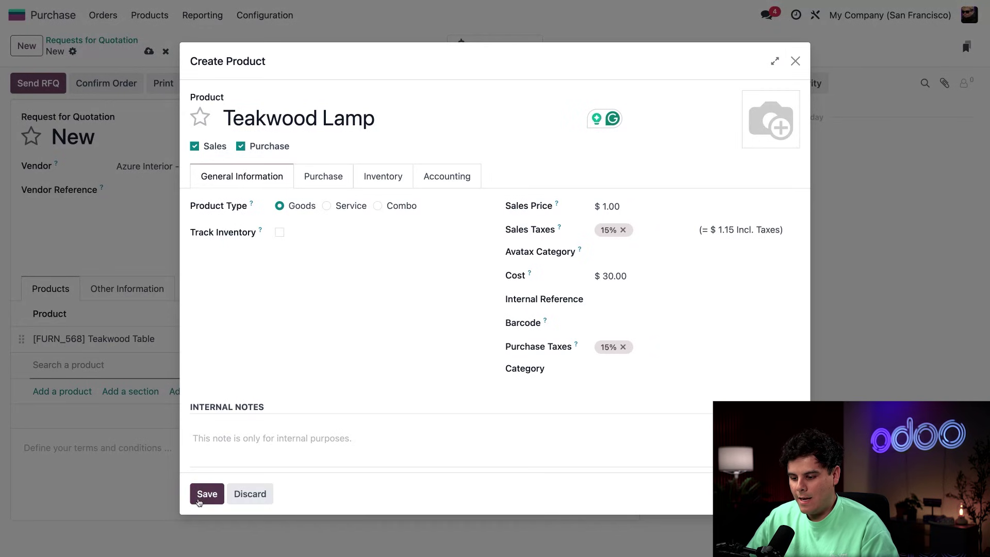
click(207, 493)
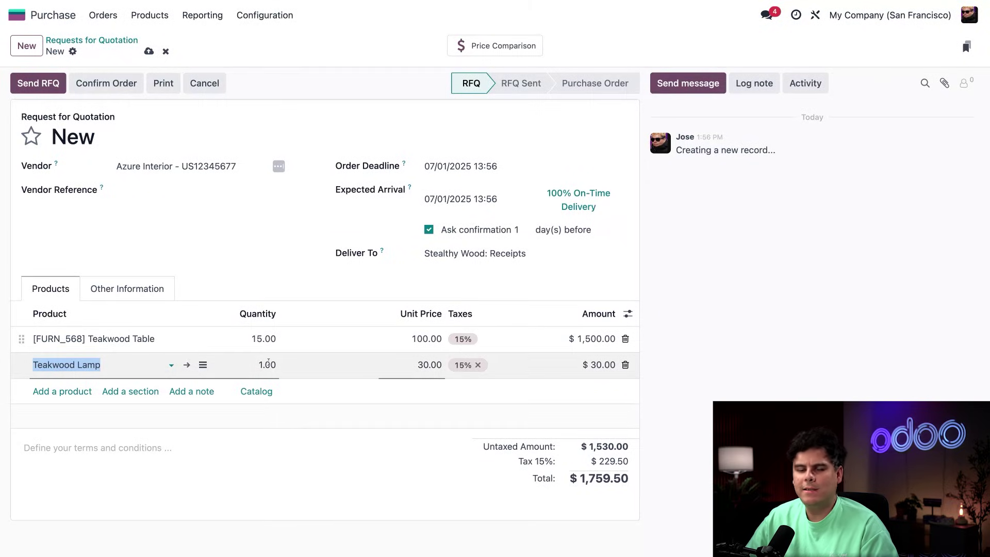
Set the Teakwood Lamp quantity to 10 and save order P00020 at $2,070.00
click(268, 362)
text(10)
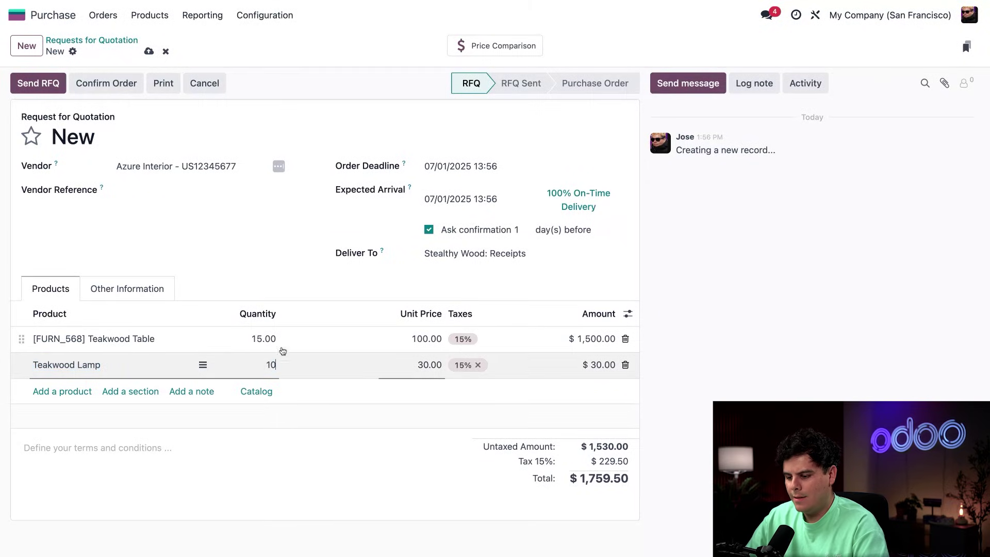
click(326, 281)
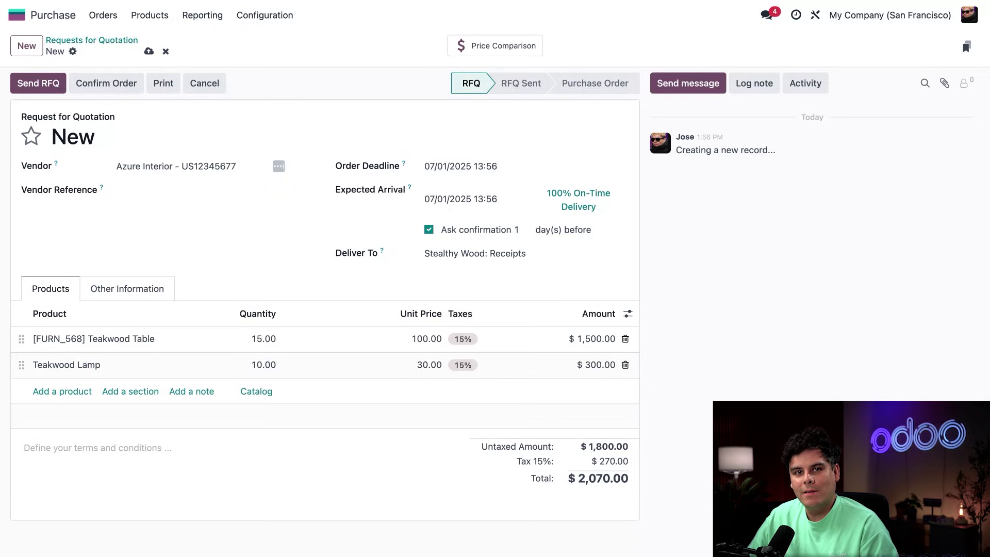
click(38, 83)
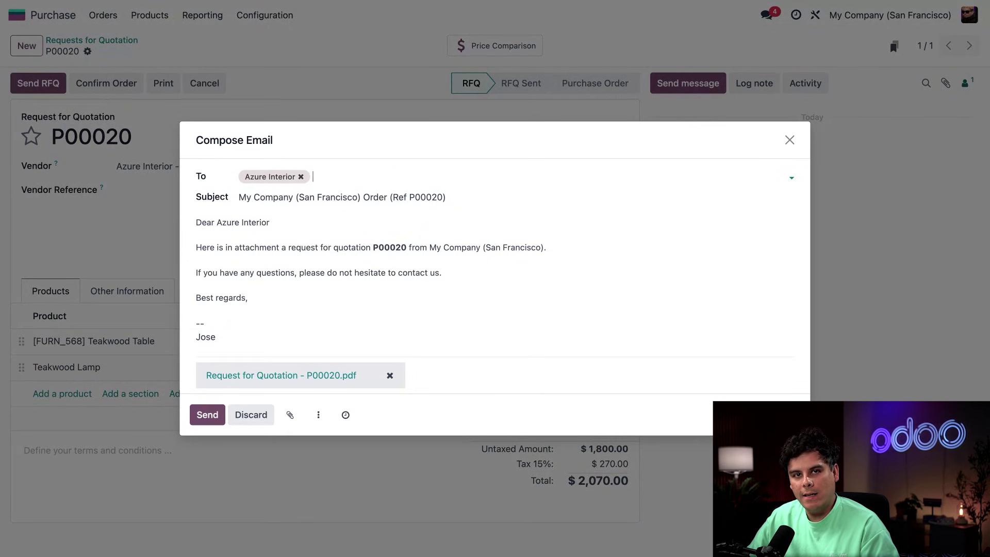
Append ', pretty please.' to the 'Dear Azure Interior' greeting and send the P00020 email
click(361, 285)
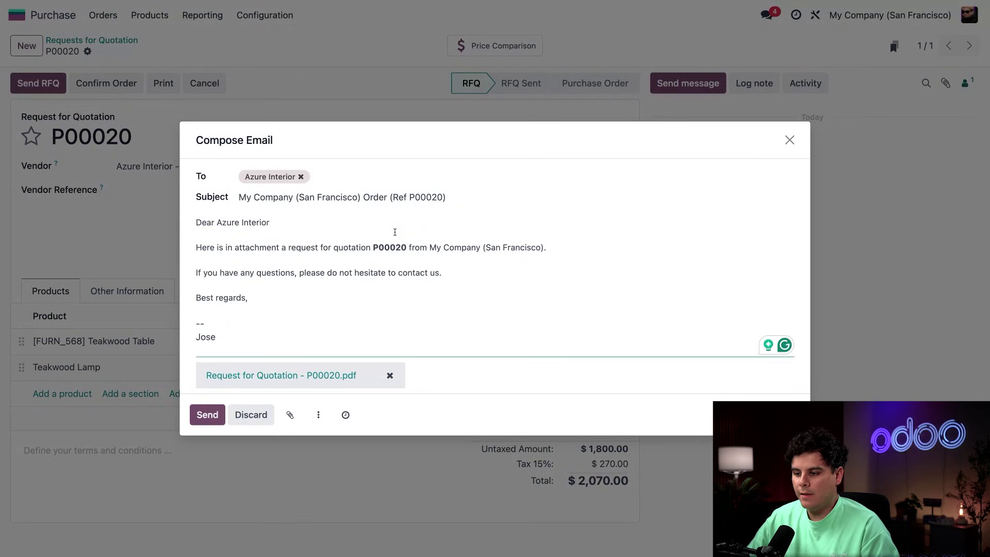
click(373, 222)
text(, pre)
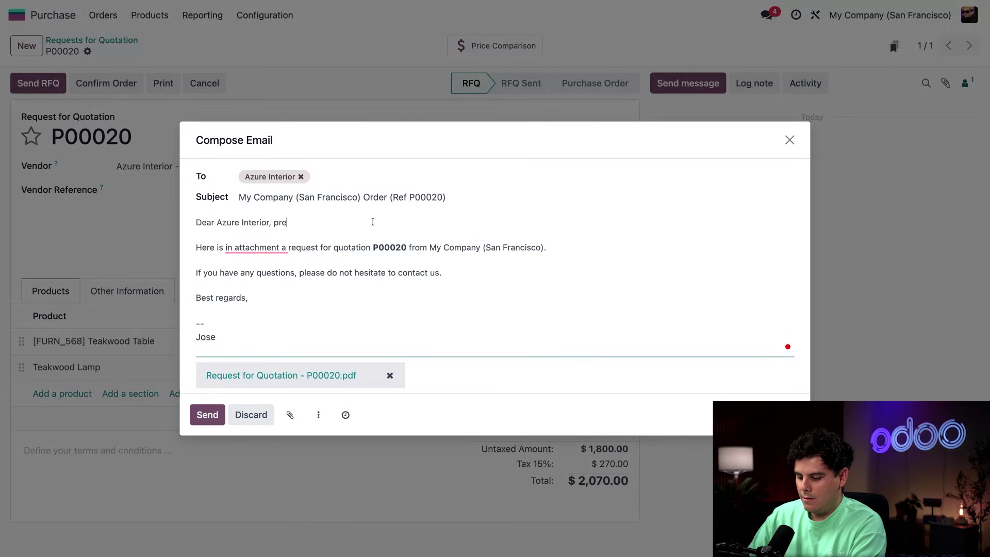
text(tty please.)
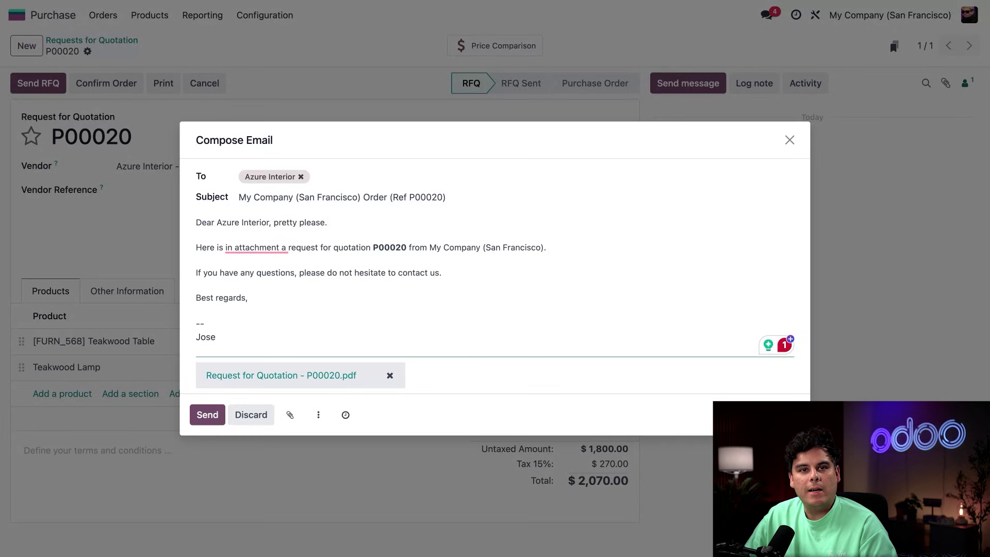
click(210, 413)
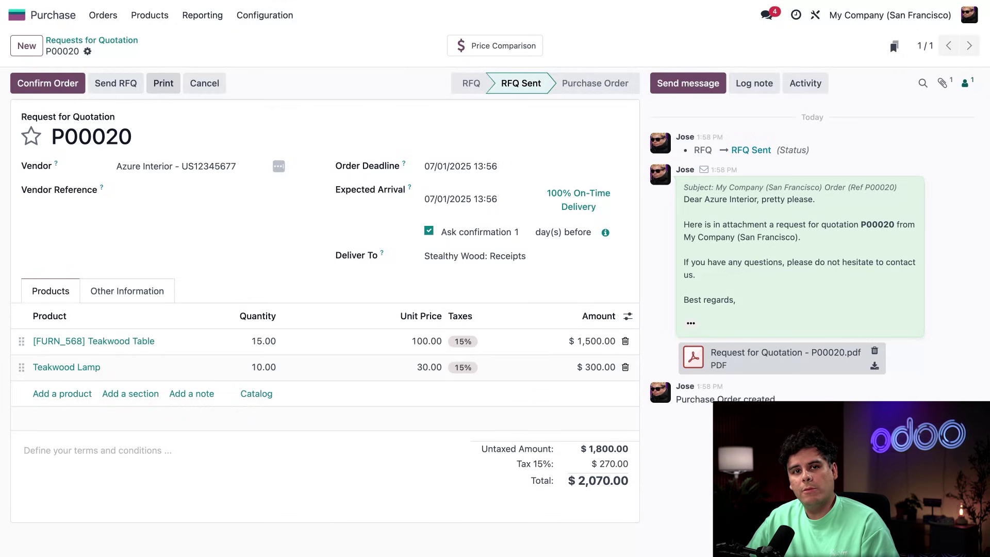
Confirm the sent RFQ P00020, turning it into a purchase order with one pending receipt
click(62, 84)
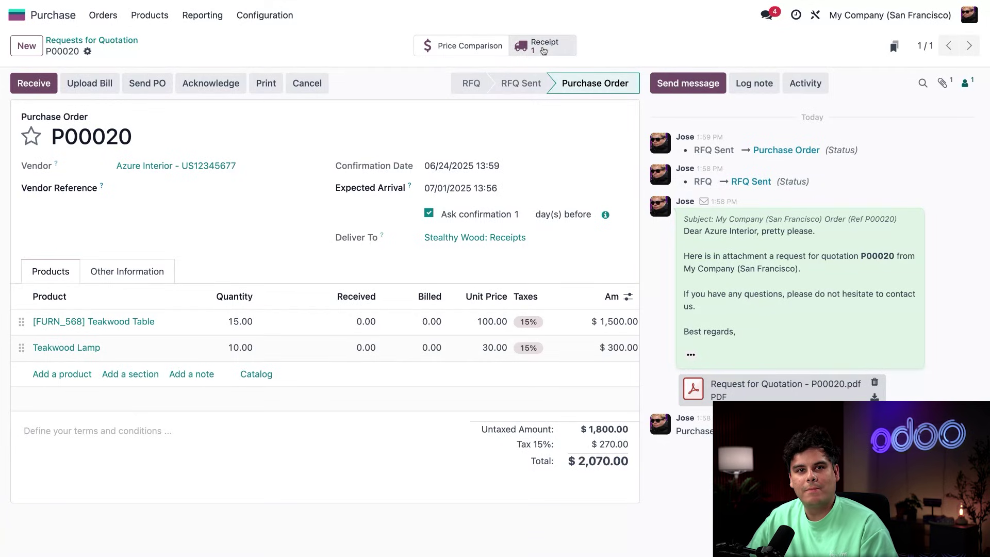
Validate receipt WH/IN/00011, receiving 10 lamps and 15 tables into WH/Stock
click(543, 50)
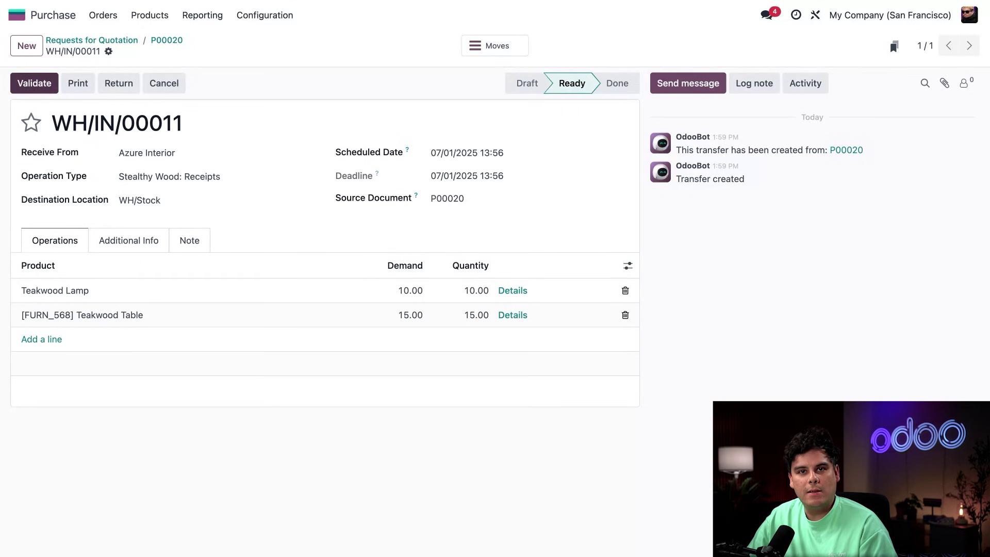
click(34, 83)
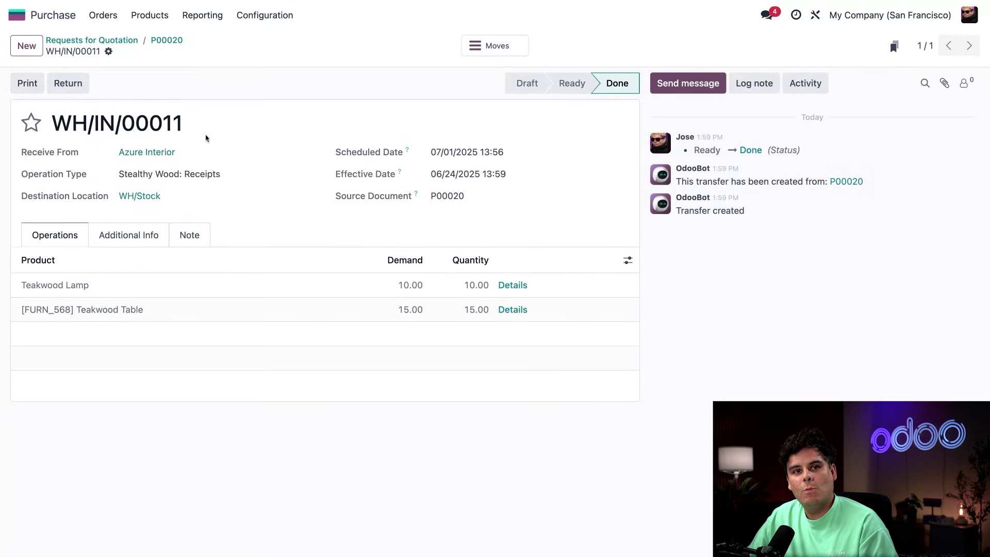